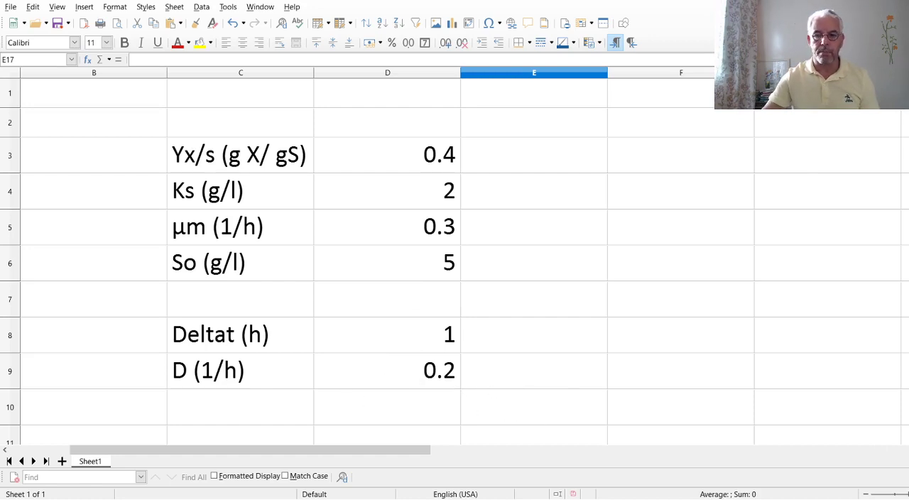
Examine the simulation table's column headings from Time to X in row 14 and the initial substrate value in row 15.
scroll(454, 255, down, 3)
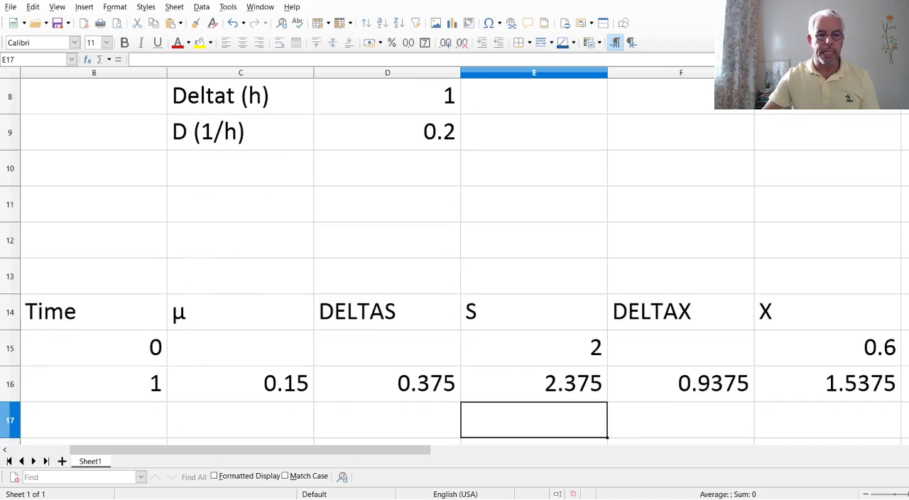
click(101, 315)
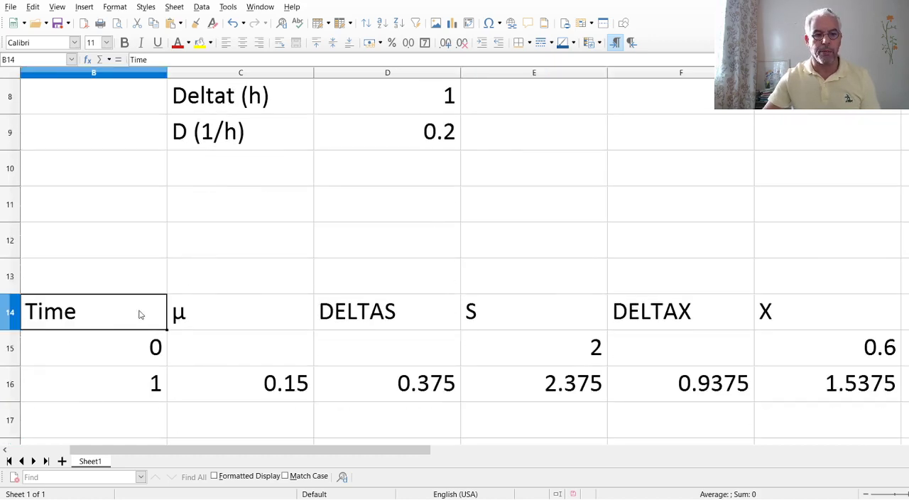
click(227, 314)
click(382, 321)
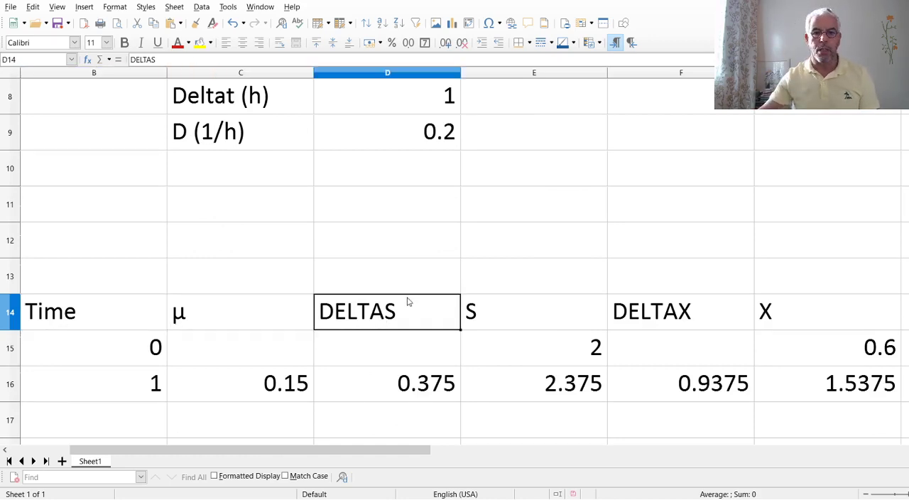
click(505, 302)
click(701, 312)
click(805, 315)
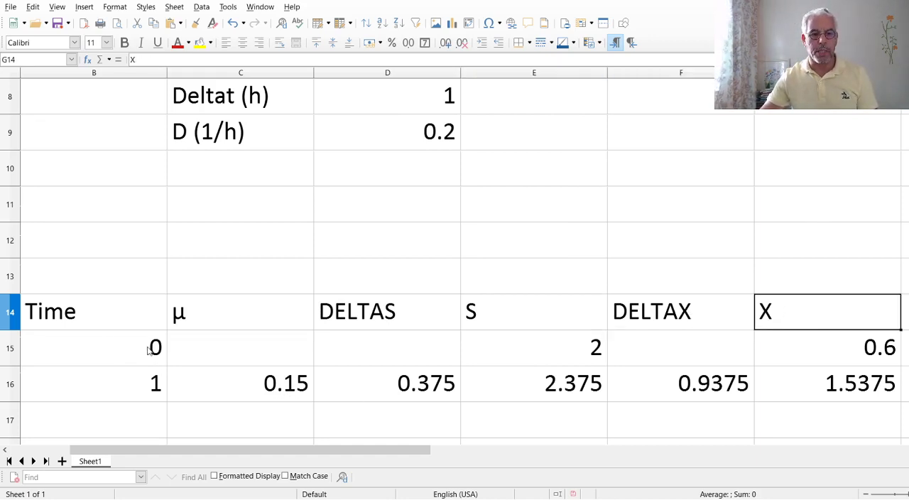
click(548, 350)
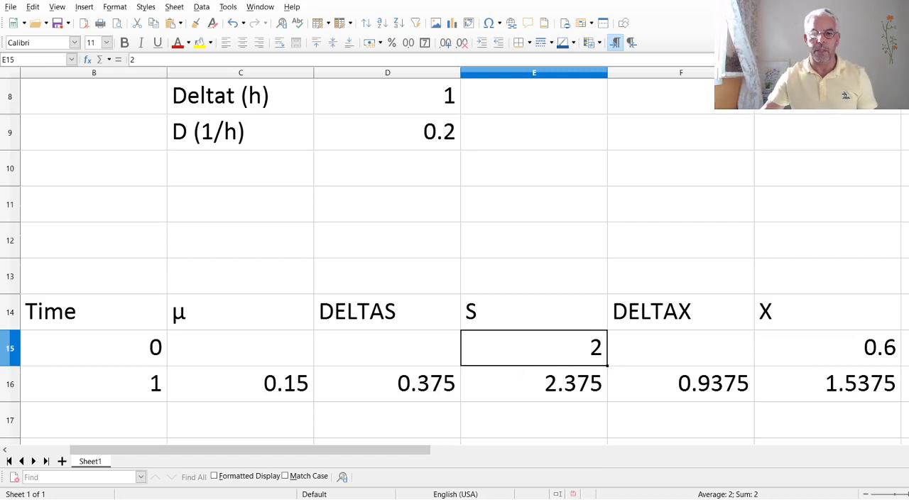
Examine the row 16 formulas for Time, µ, DELTAS and S, inspecting the cell references in the µ and DELTAS formulas.
click(126, 385)
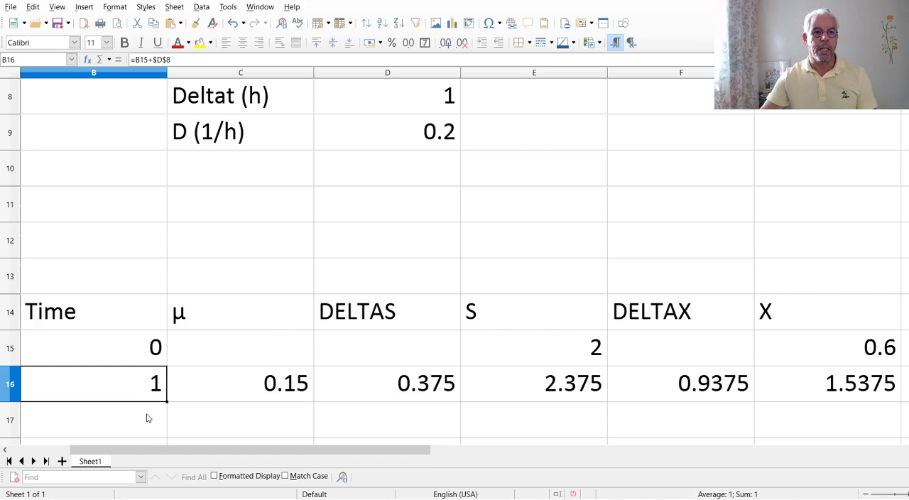
click(247, 391)
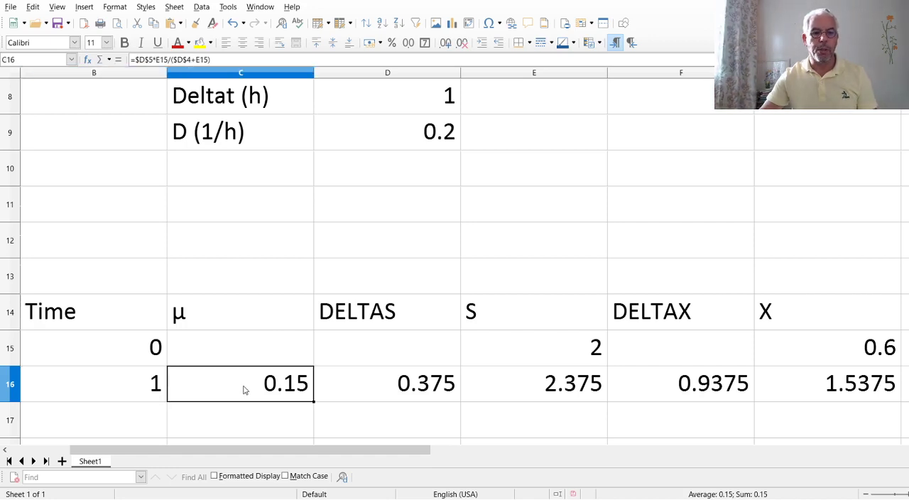
double_click(243, 386)
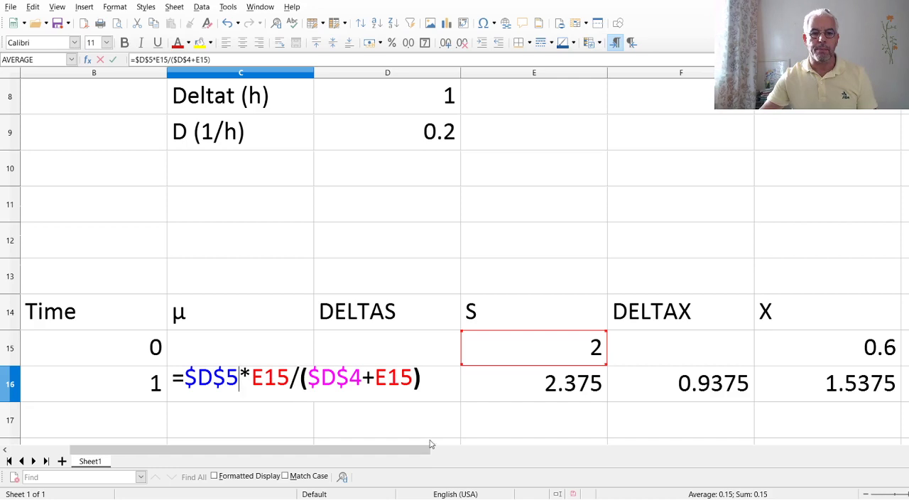
key(Return)
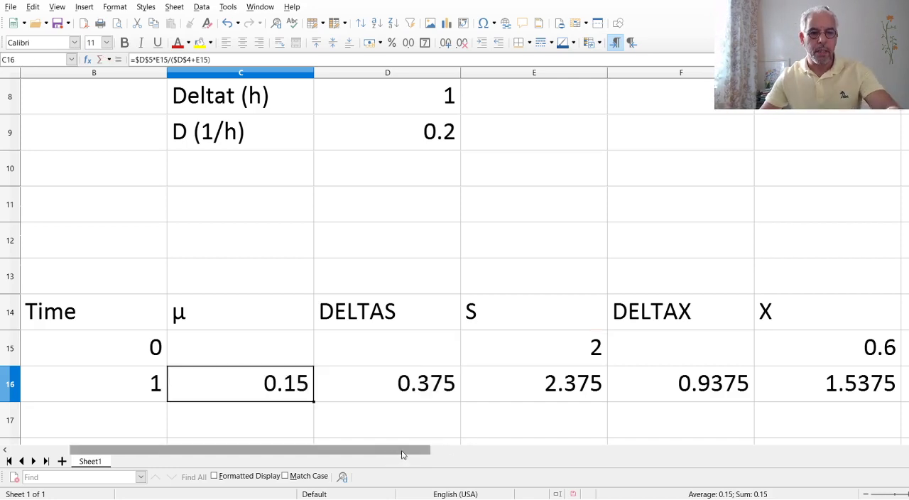
click(421, 385)
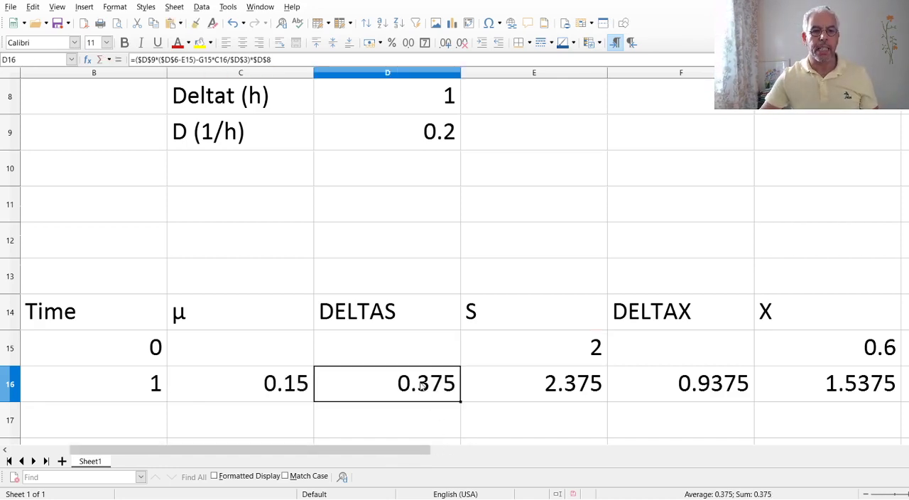
double_click(422, 386)
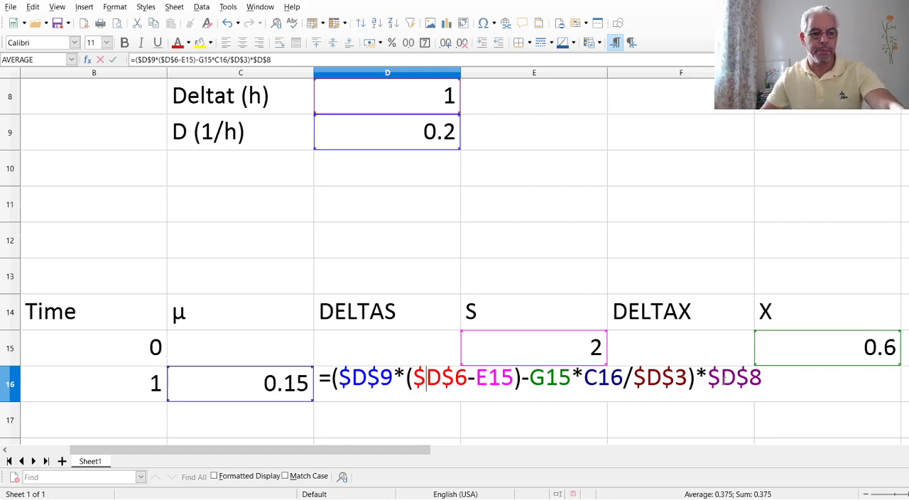
key(Return)
click(560, 393)
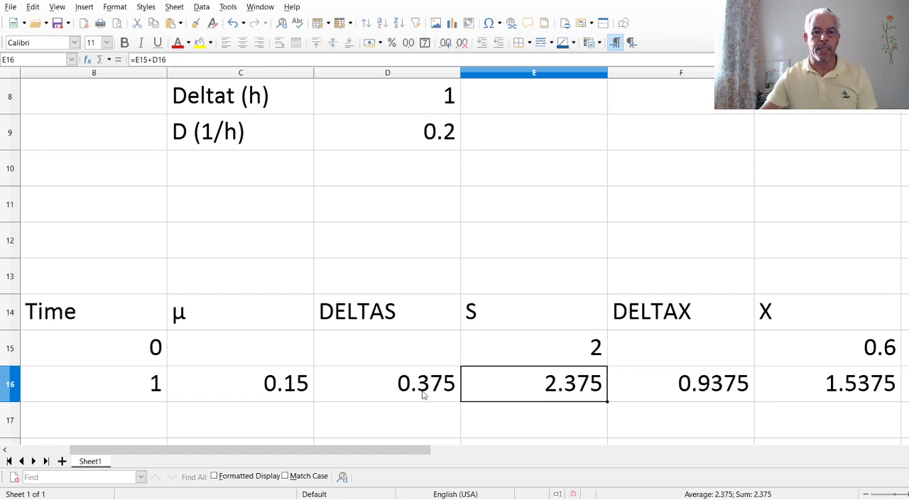
Replace the DELTAX formula in F16, starting it with the growth-minus-dilution term =(C16-$D$9) with an absolute reference to D.
click(662, 396)
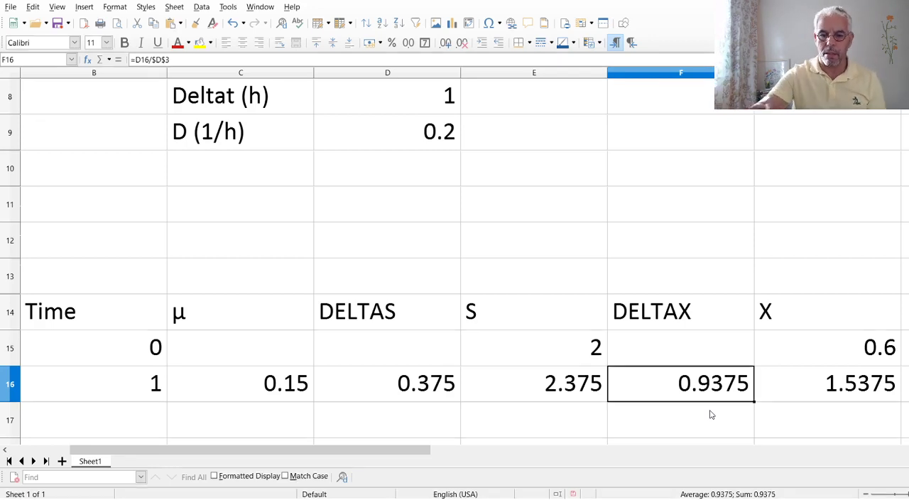
text(=)
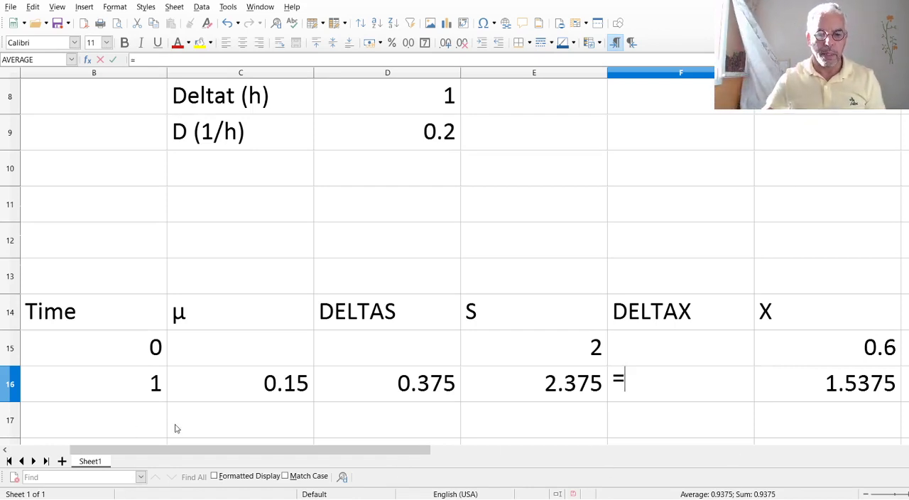
text(()
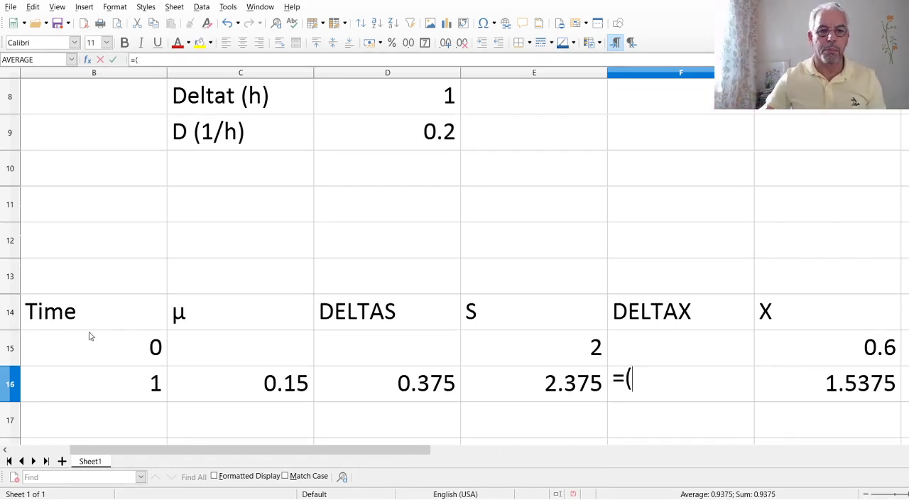
click(222, 383)
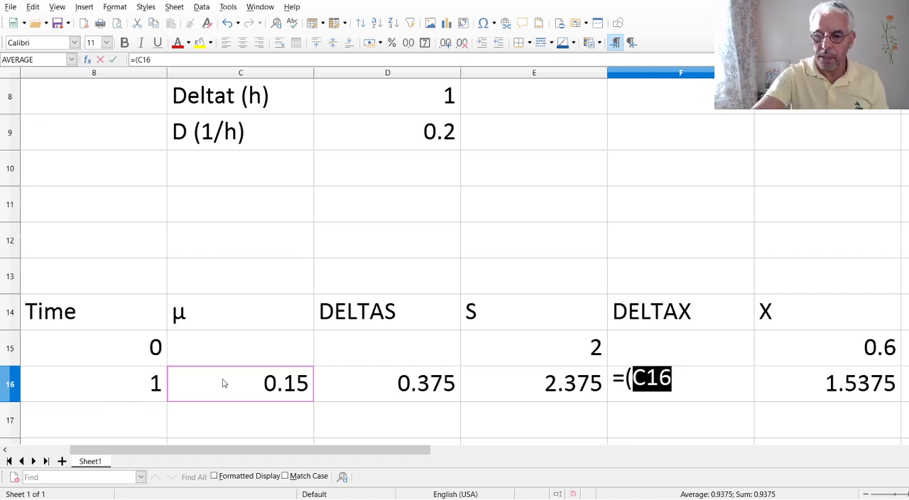
text(-)
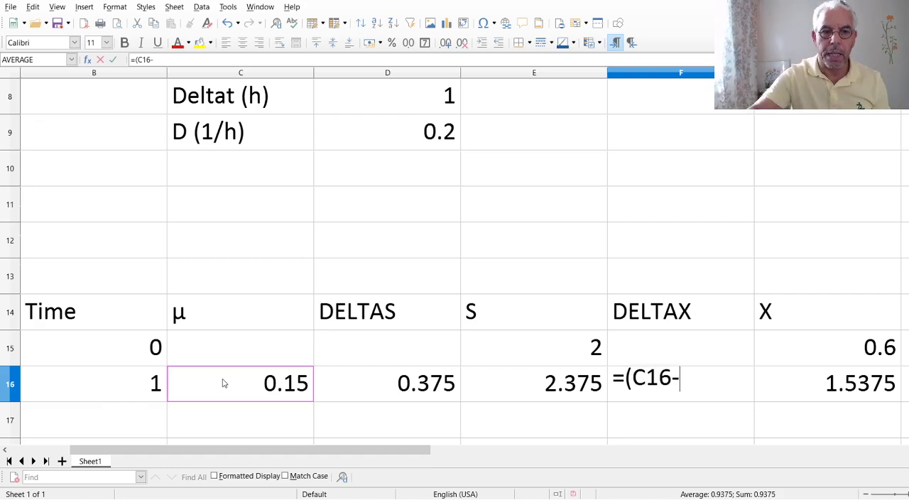
click(389, 135)
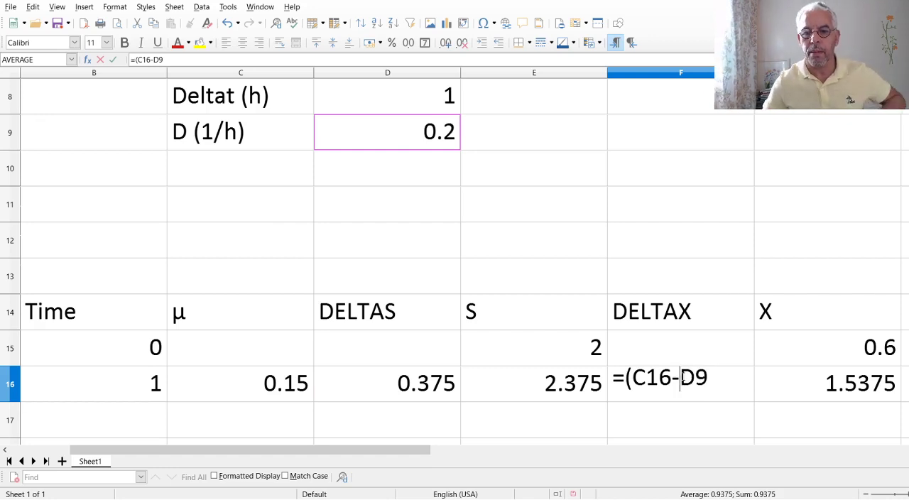
click(680, 377)
text($)
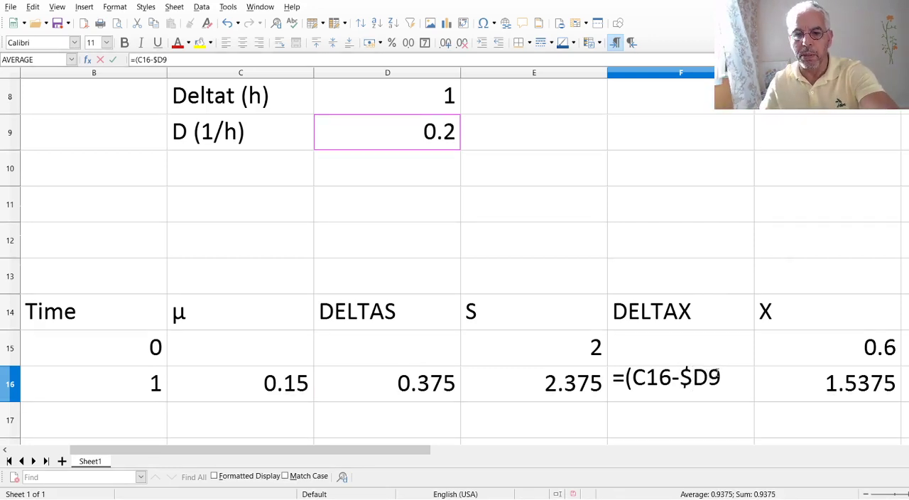
click(711, 376)
text($)
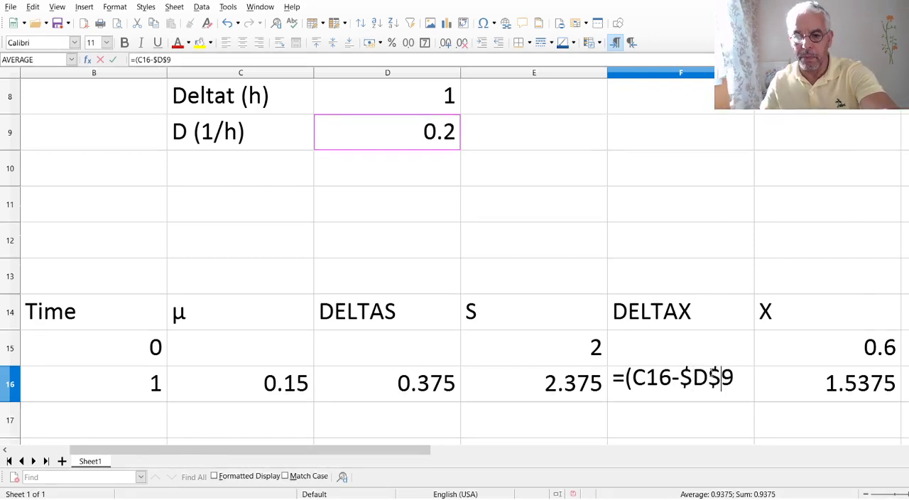
click(741, 377)
text())
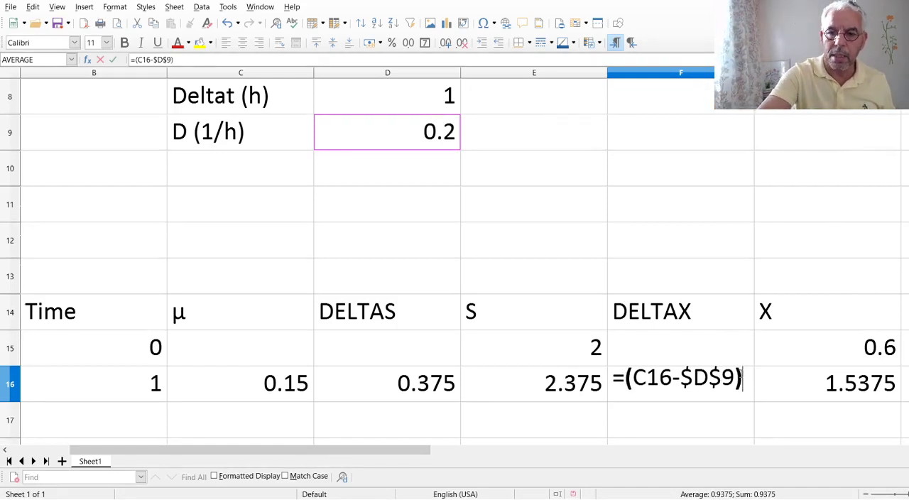
text(*)
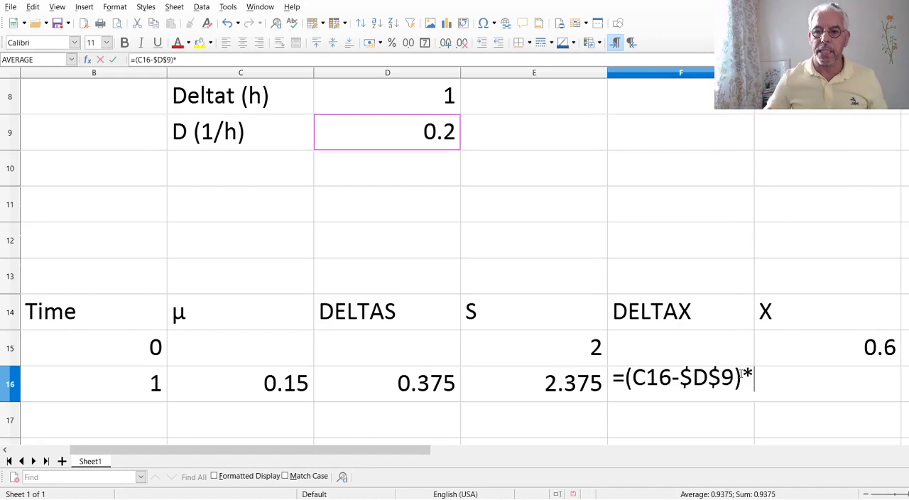
Complete the DELTAX formula in F16 by multiplying by the previous X and the absolute time step: =(C16-$D$9)*G15*$D$8.
click(812, 349)
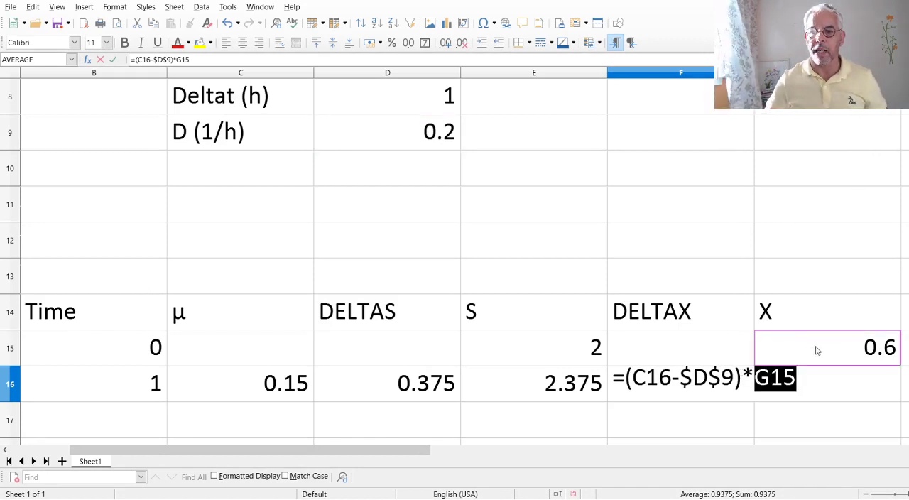
text(*)
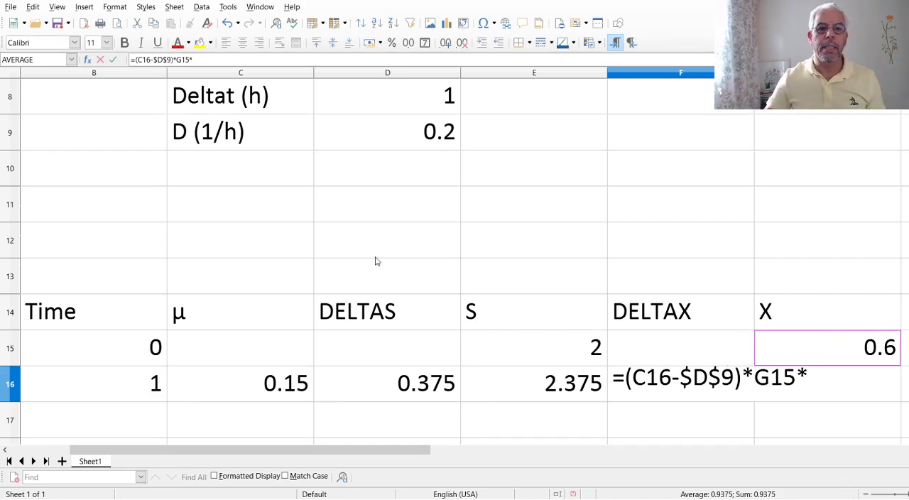
click(410, 100)
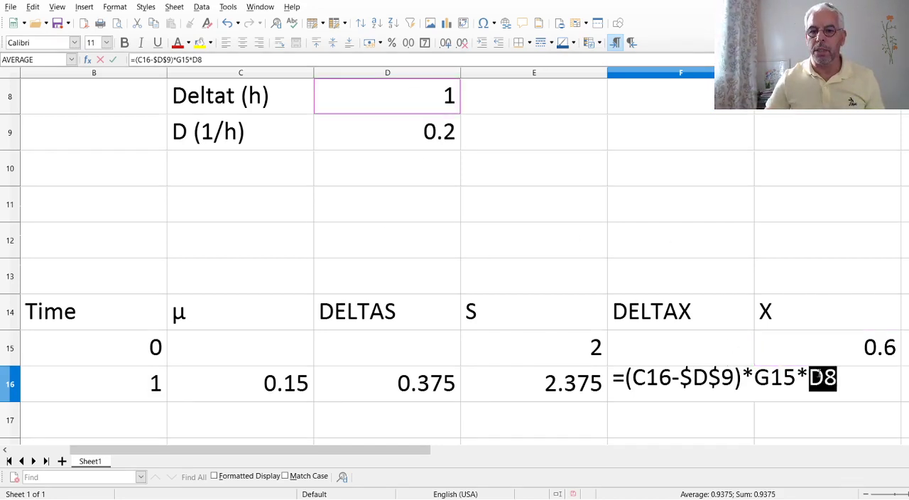
click(811, 377)
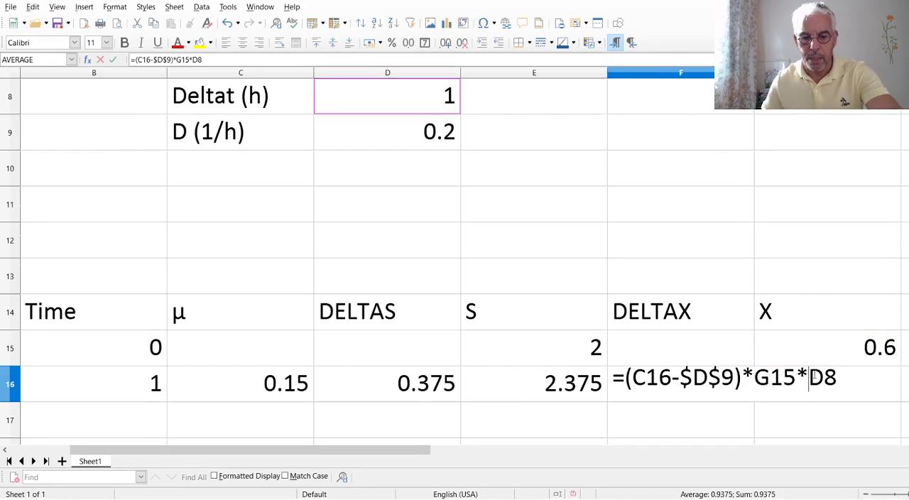
text($)
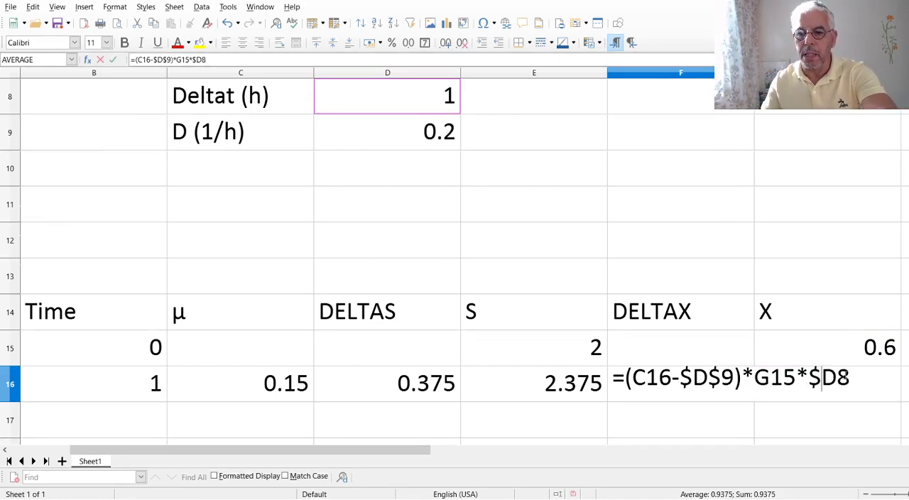
click(828, 384)
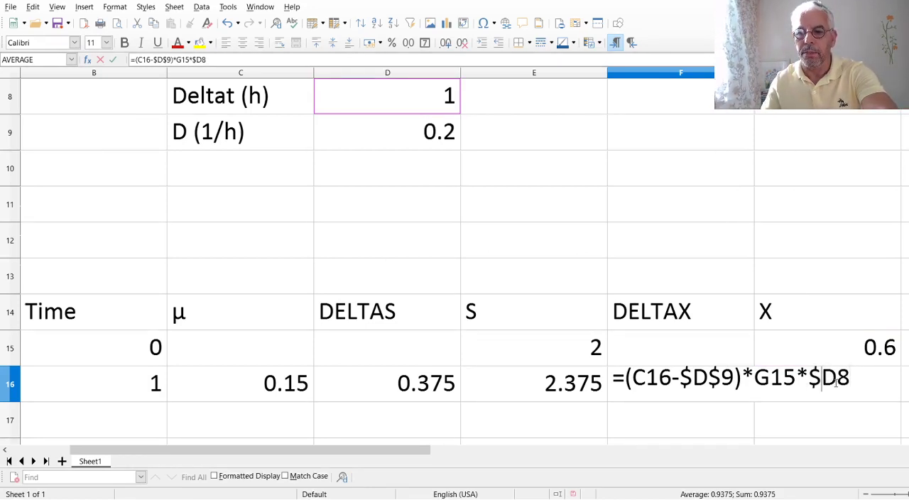
text($)
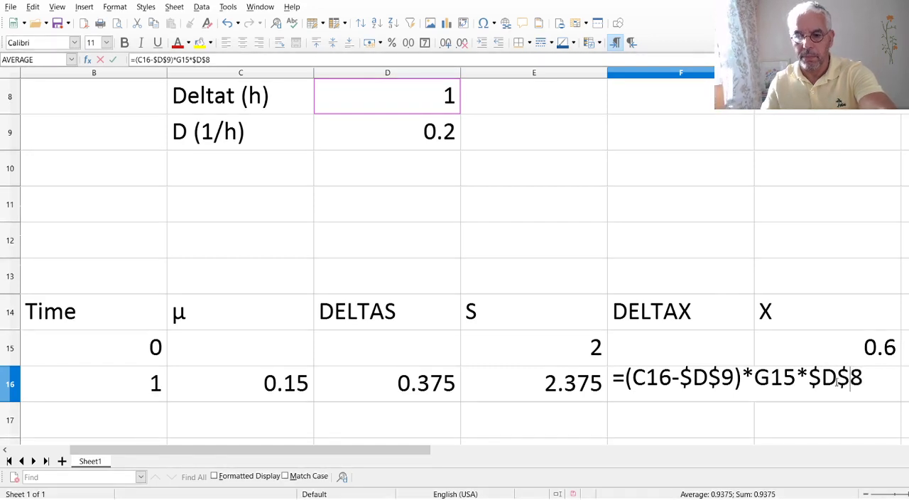
key(Return)
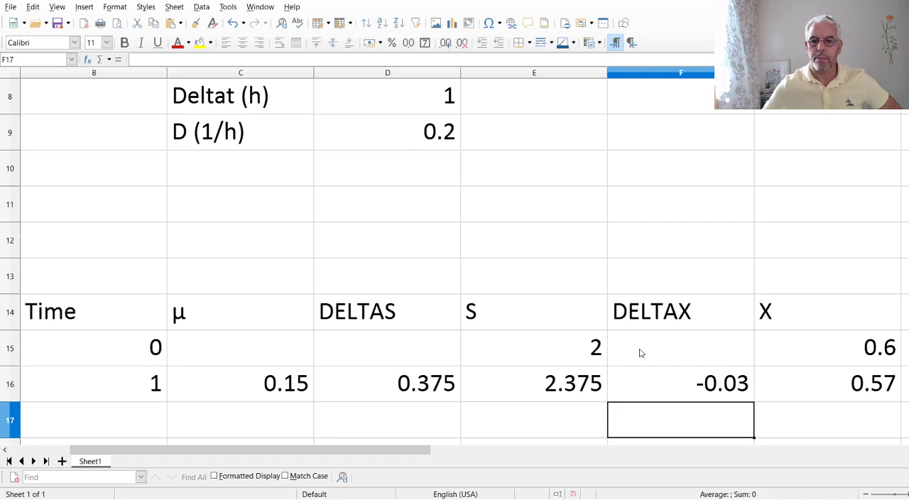
Review the X formula in G16 and fill the row 16 formulas in B16:G16 down through row 176.
click(863, 384)
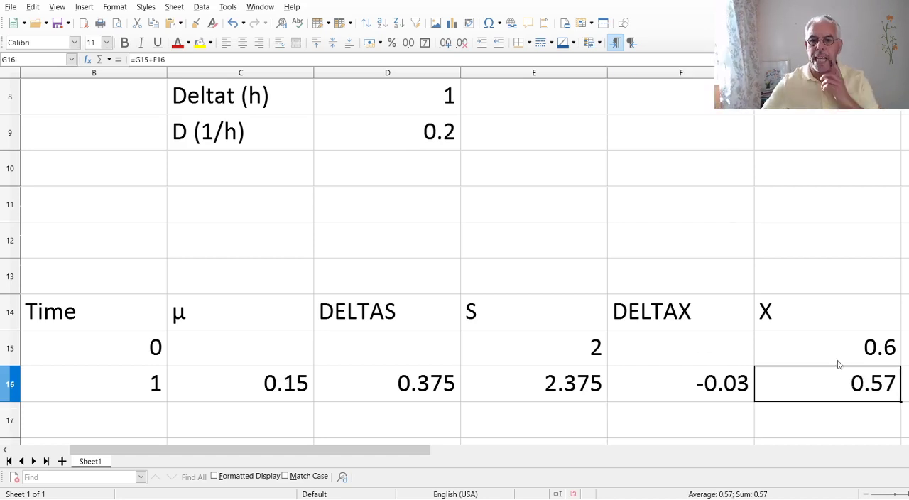
double_click(867, 387)
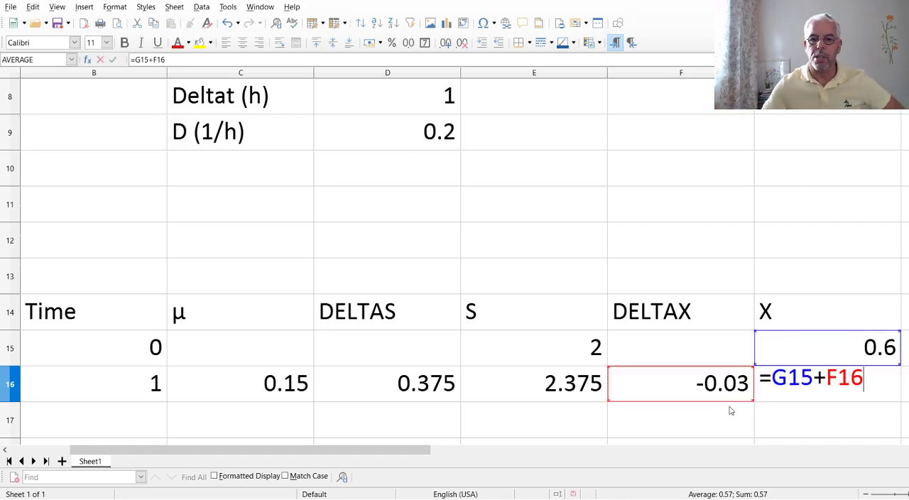
key(Return)
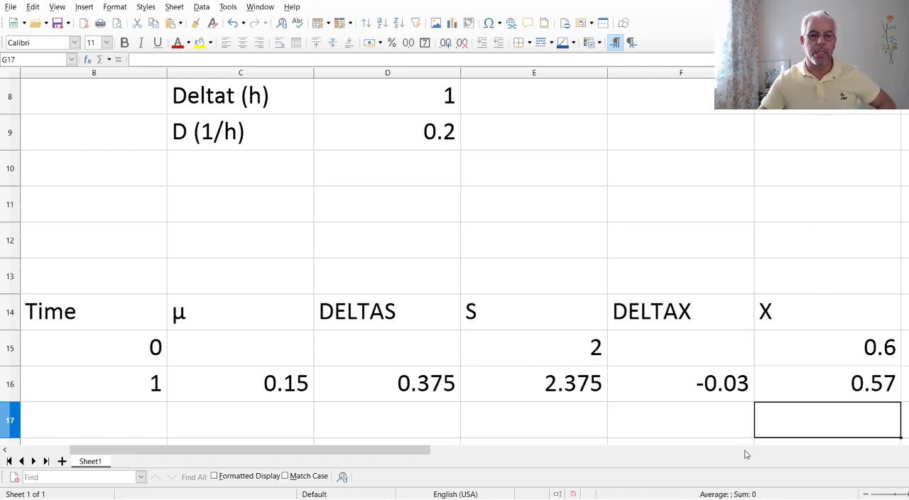
drag(128, 379, 767, 395)
key(ctrl+c)
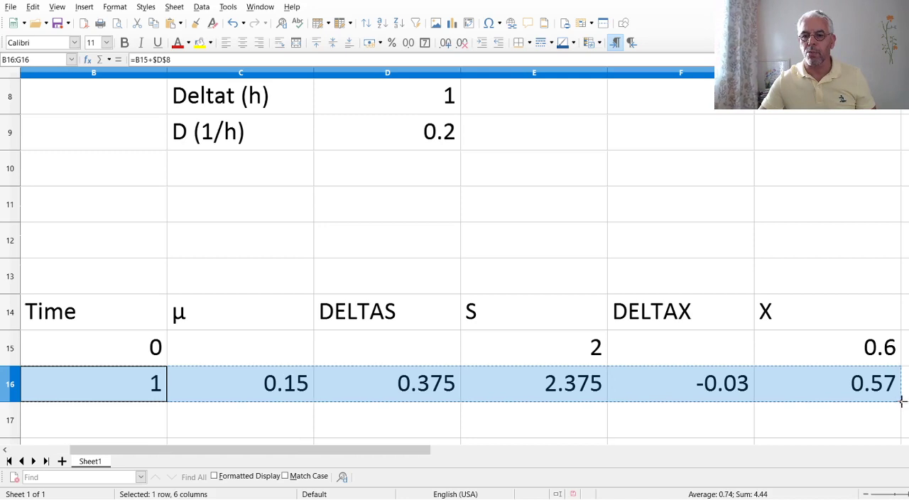
drag(902, 395, 900, 438)
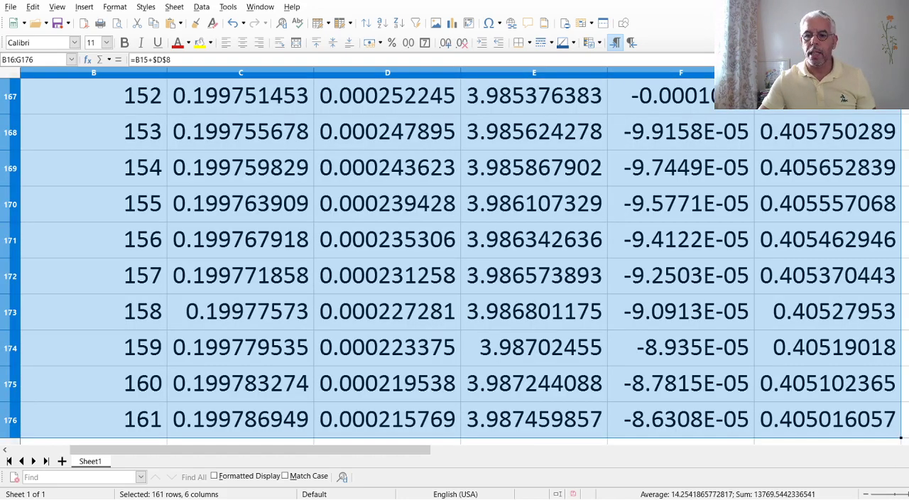
Switch to Microsoft Whiteboard, enlarge the substrate and cells versus time chart to fill most of the canvas view, and reposition it for reading.
scroll(833, 270, down, 3)
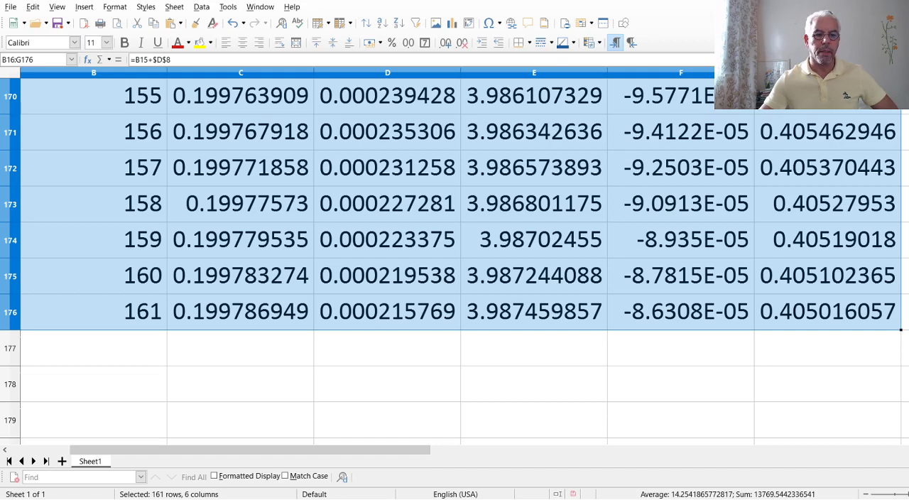
click(220, 497)
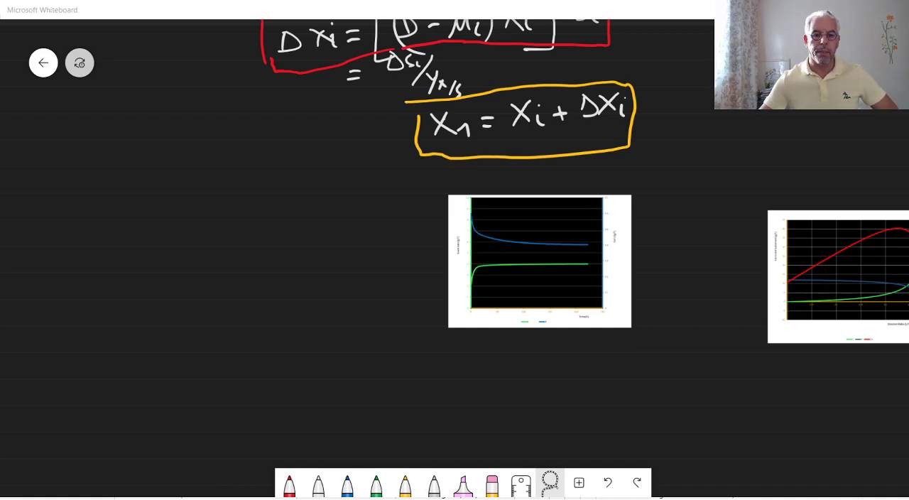
click(545, 285)
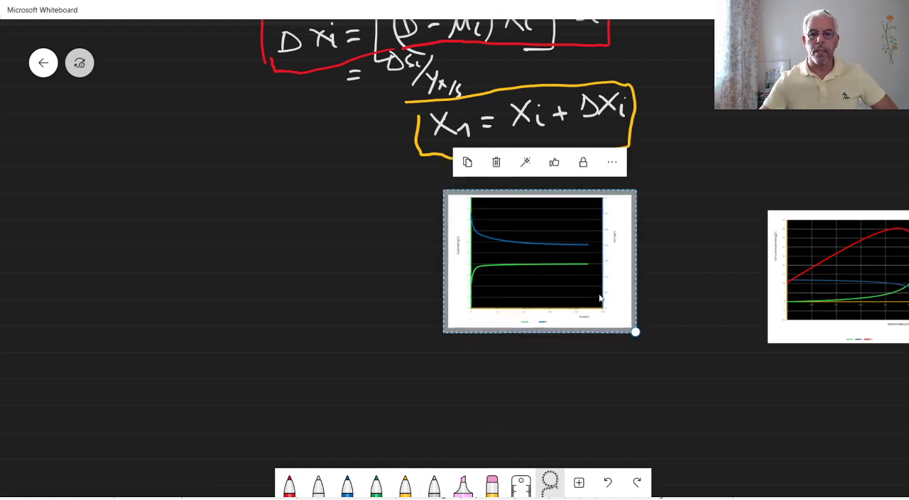
drag(635, 333, 841, 483)
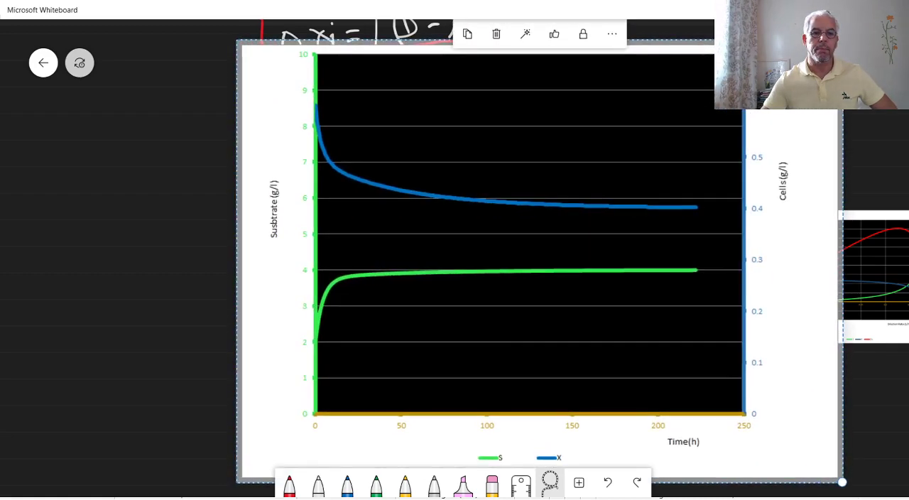
drag(367, 353, 306, 313)
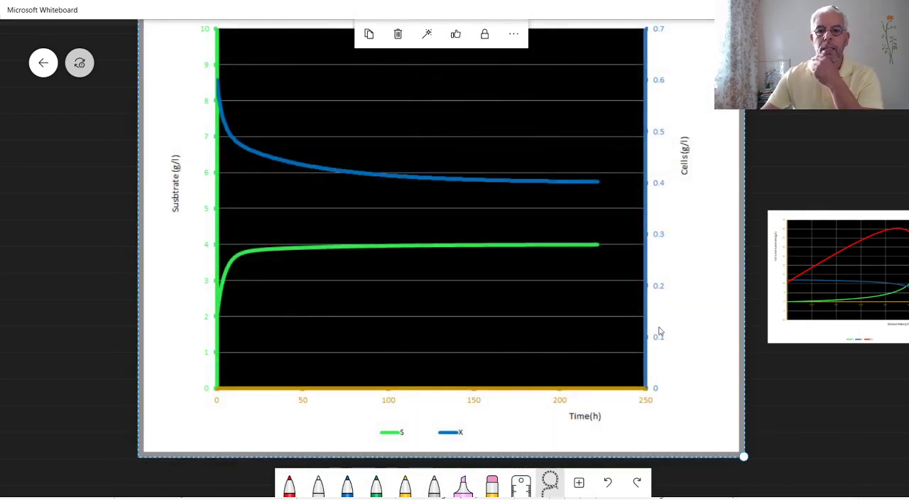
drag(678, 329, 682, 345)
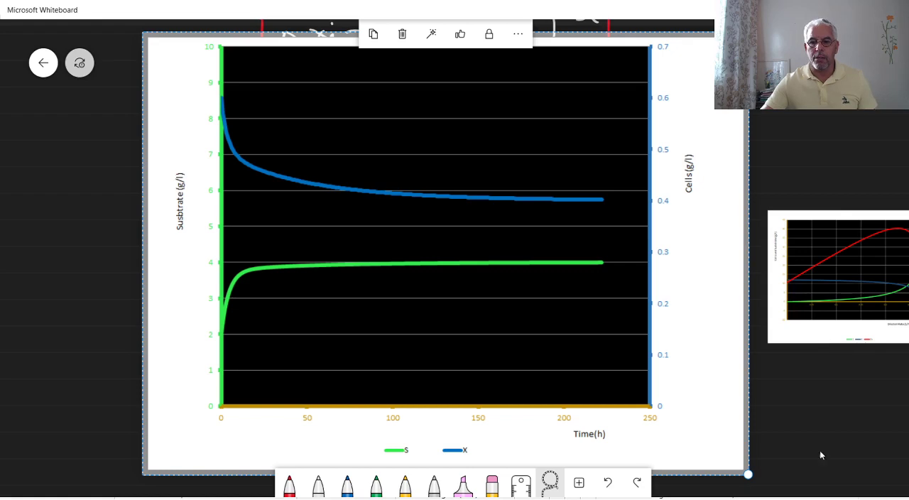
Enlarge the small dilution rate chart with the S, X and Qv curves, and move it so its plot area is in view.
drag(820, 451, 789, 188)
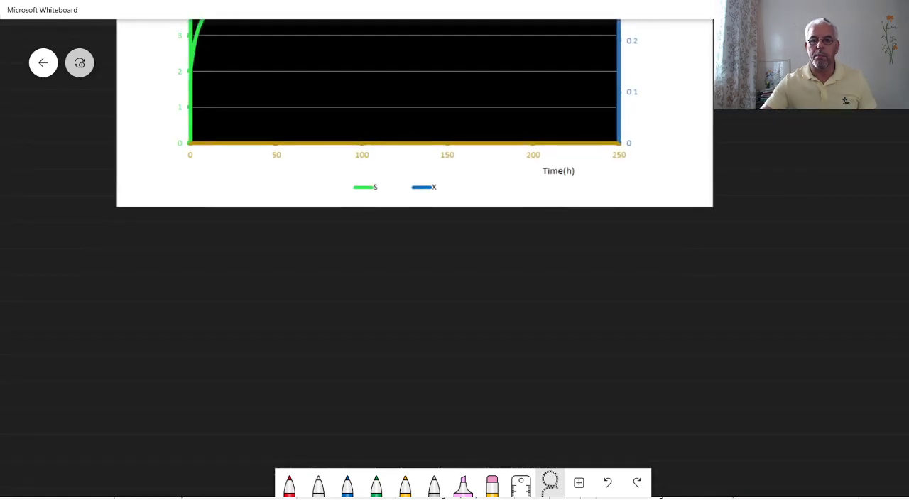
drag(908, 285, 273, 382)
drag(721, 351, 715, 158)
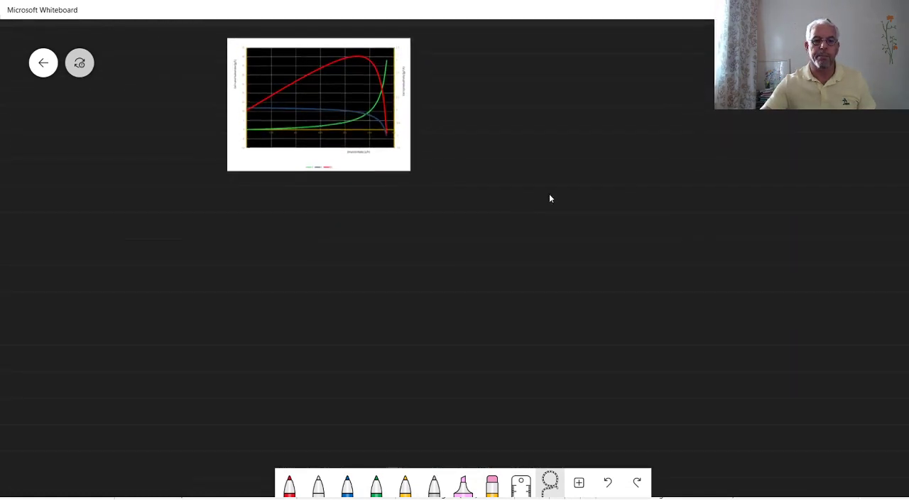
click(409, 169)
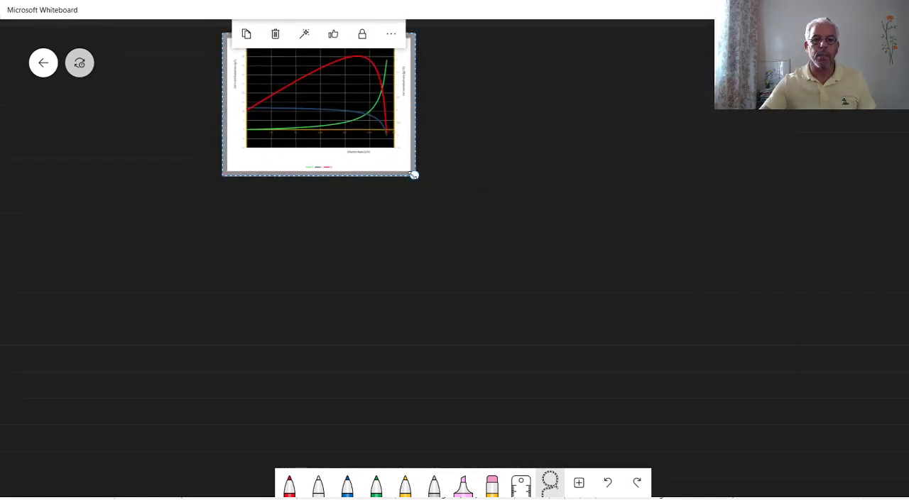
drag(414, 174, 685, 343)
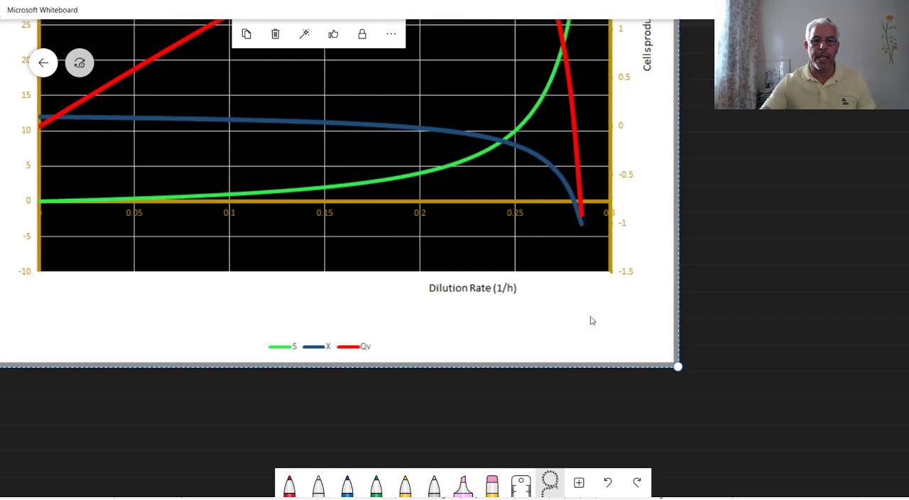
drag(585, 291, 676, 426)
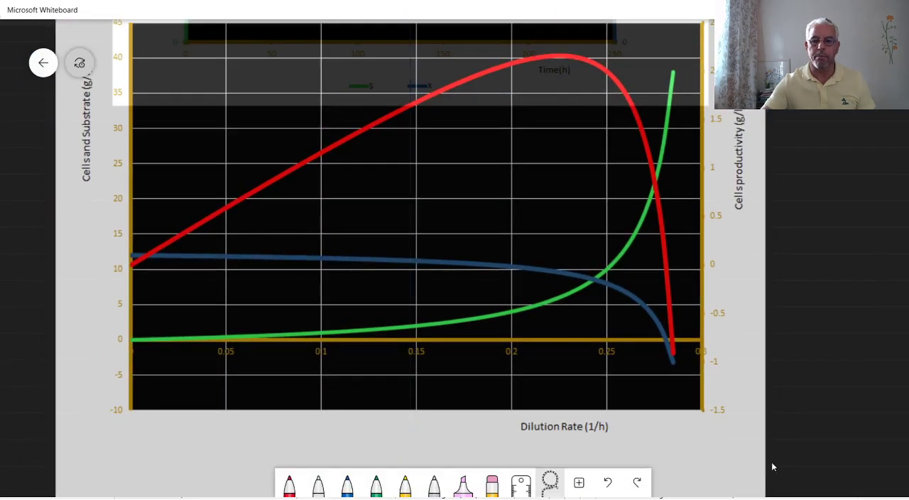
Shrink the dilution rate chart slightly so it fits the view whole, centre it below the time chart's plot, and deselect it.
drag(839, 447, 848, 369)
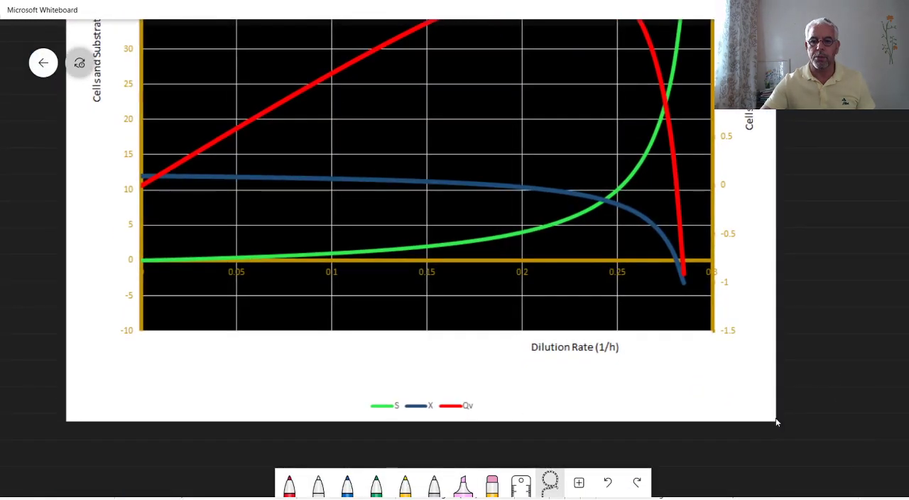
click(775, 422)
drag(775, 421, 700, 362)
drag(601, 333, 630, 412)
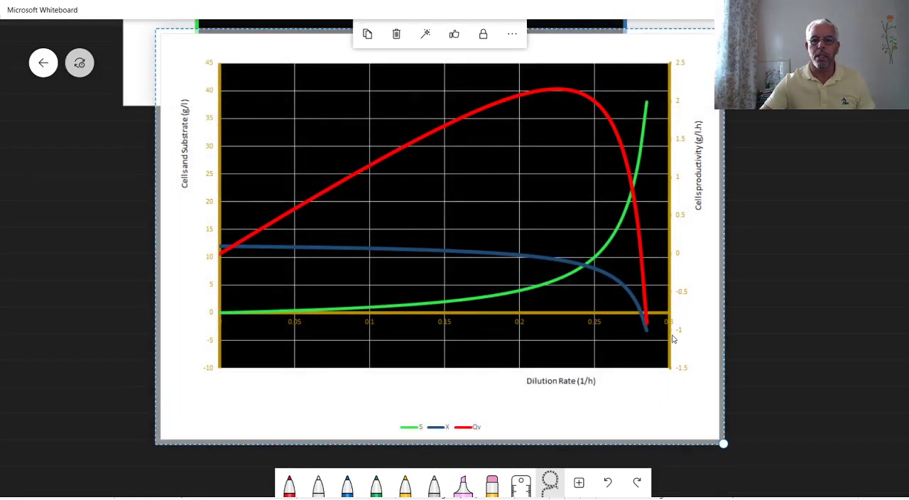
drag(689, 337, 670, 351)
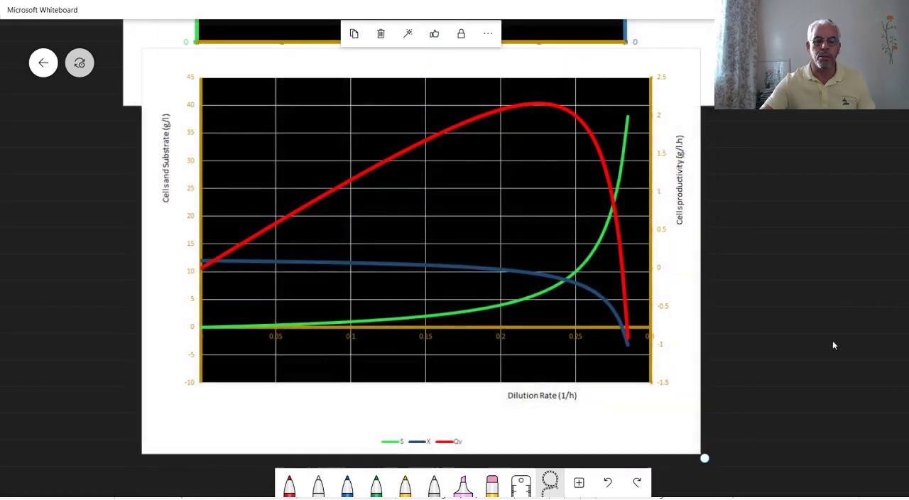
click(815, 337)
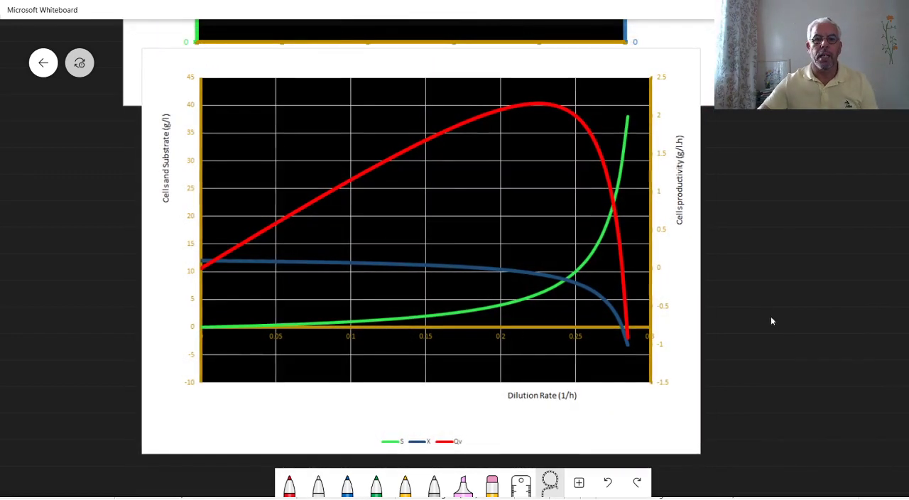